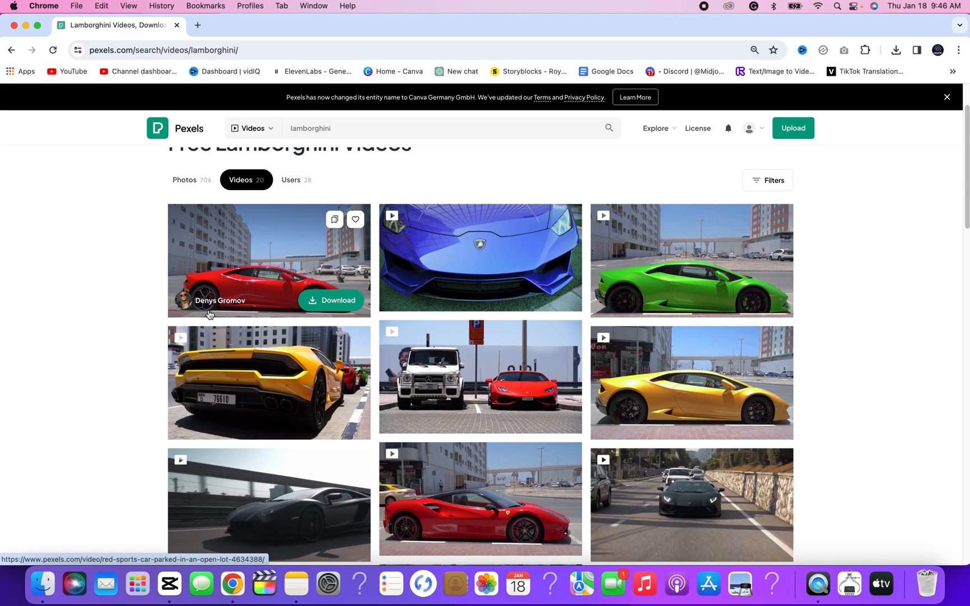
# Download the video of the parked white Mercedes and red Lamborghini from the search results and dismiss the thank-you message
pyautogui.scroll(2, 161, 370)
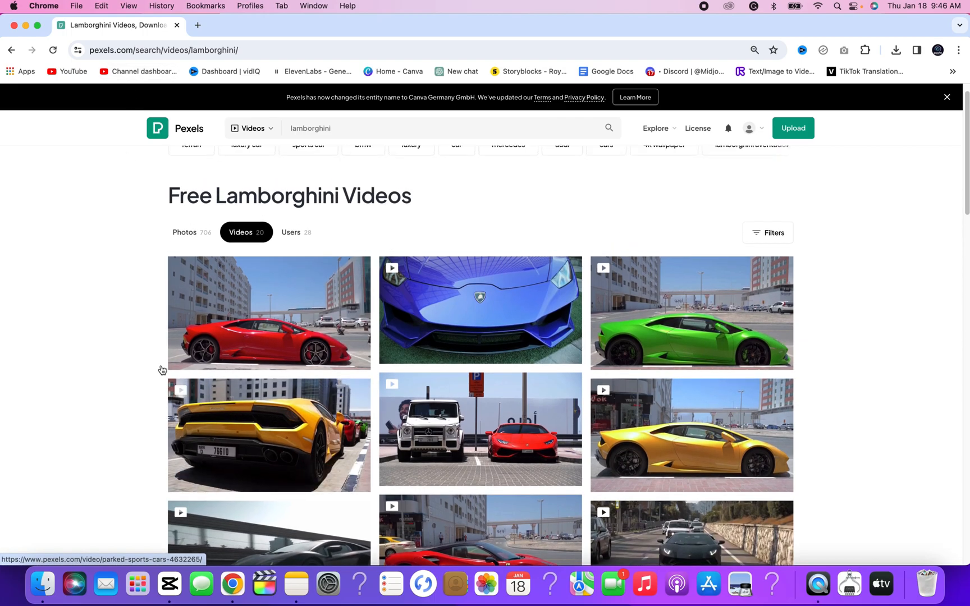
pyautogui.scroll(-1, 145, 366)
pyautogui.scroll(2, 145, 366)
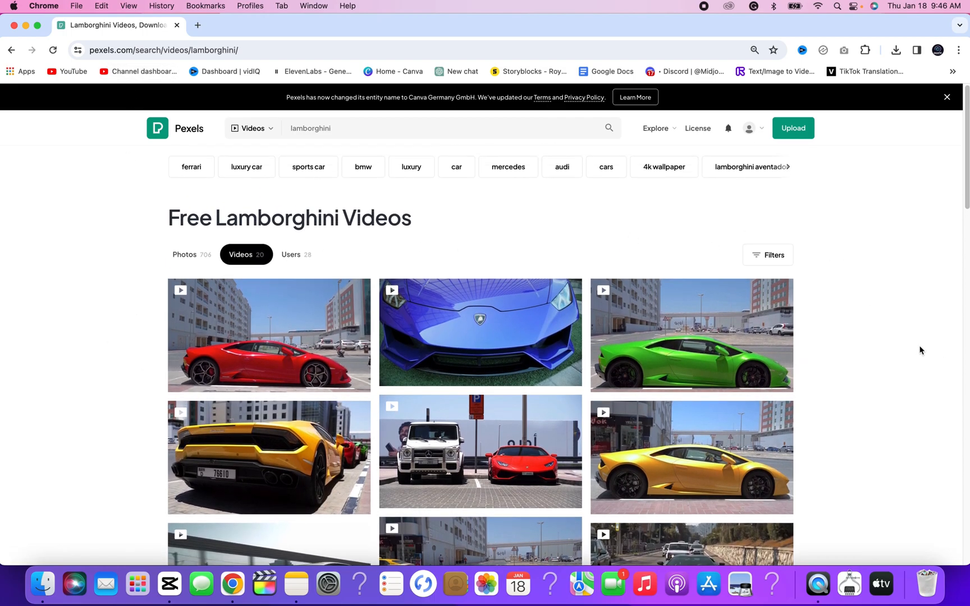
pyautogui.scroll(-5, 921, 346)
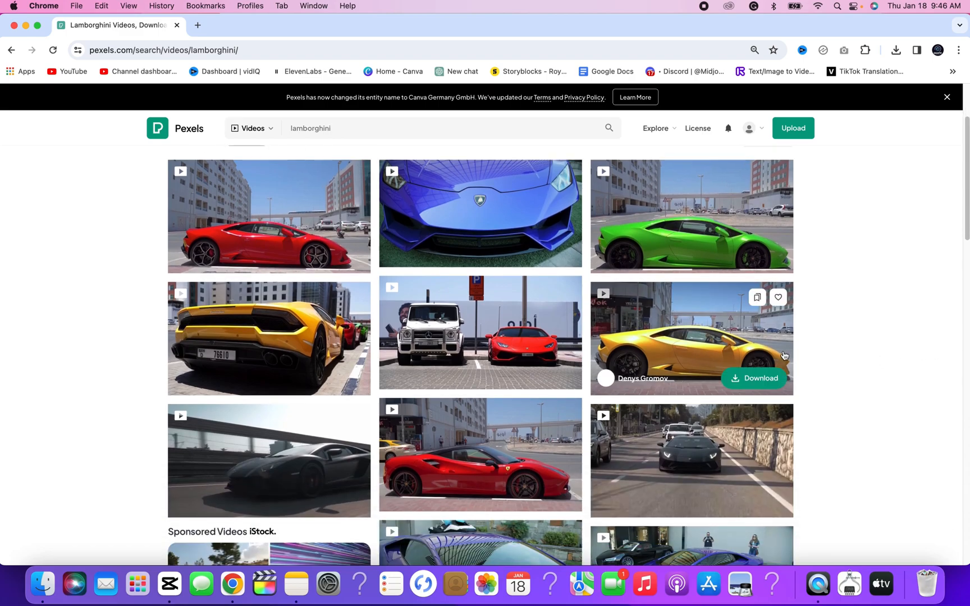
pyautogui.moveTo(716, 181)
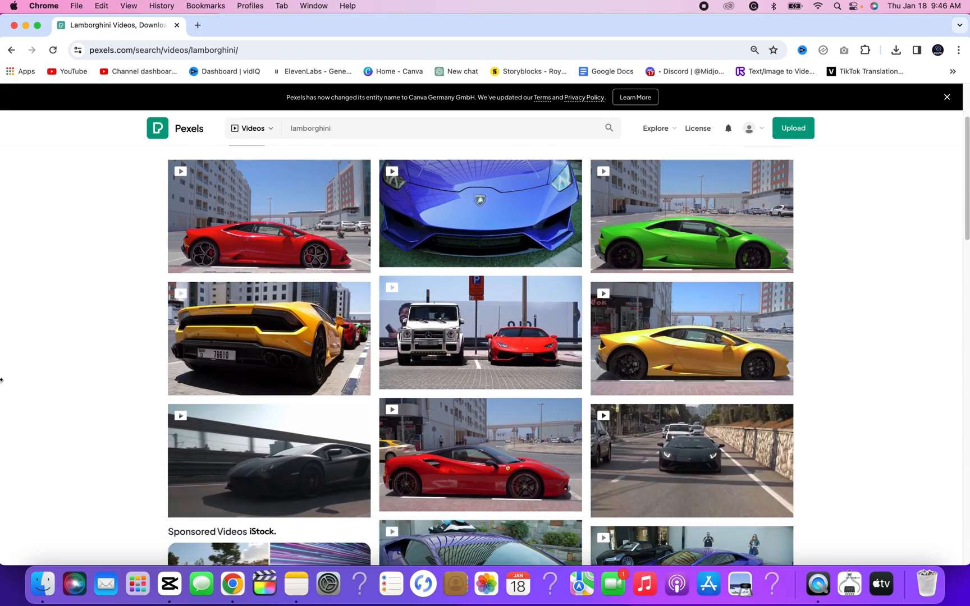
pyautogui.click(542, 379)
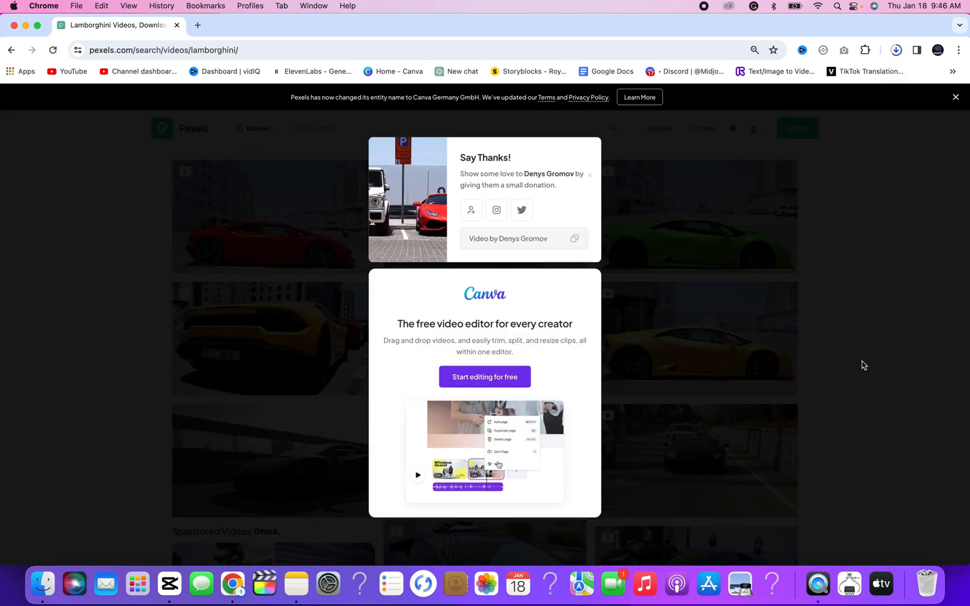
pyautogui.click(105, 303)
pyautogui.click(170, 584)
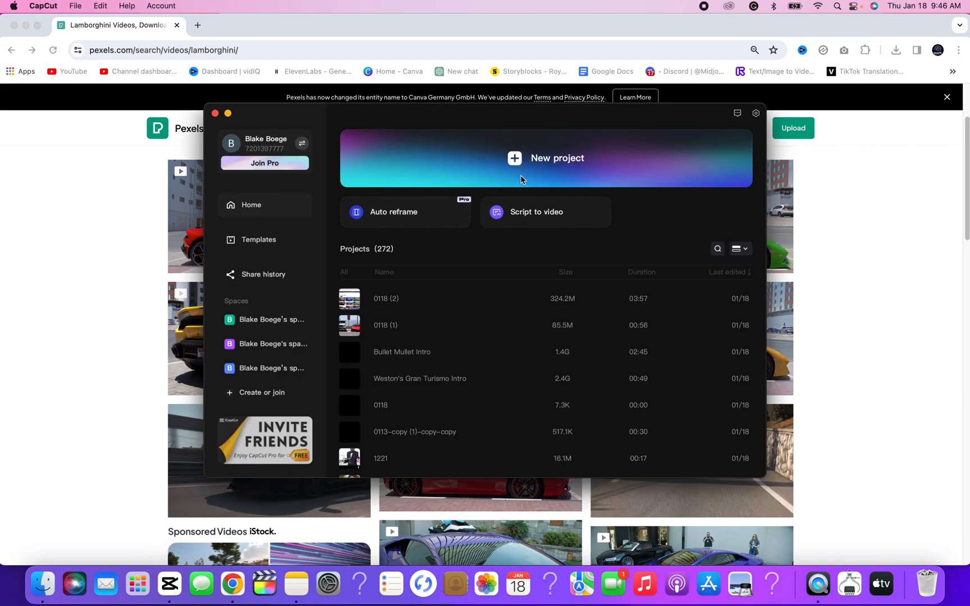
pyautogui.click(543, 169)
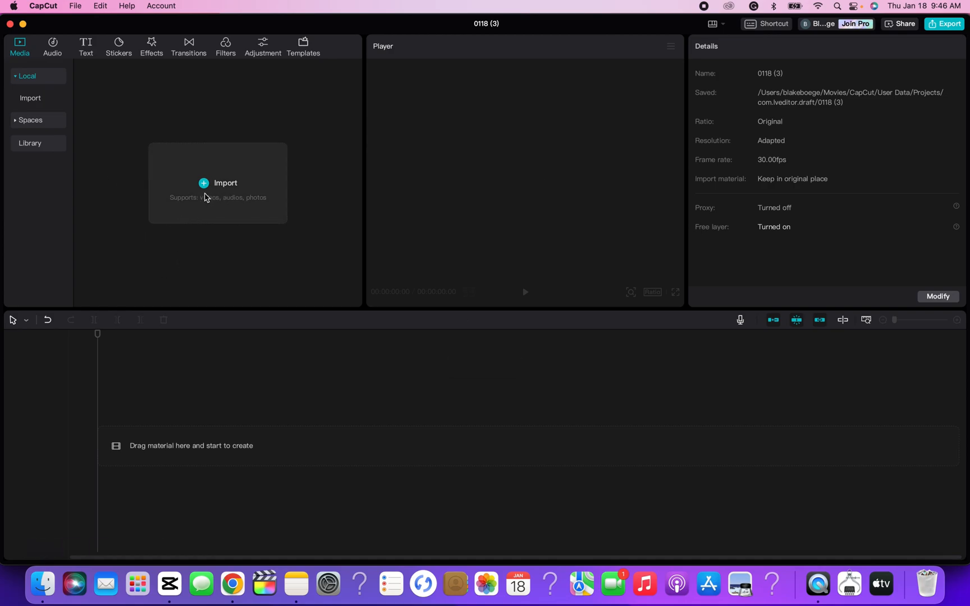
pyautogui.click(44, 590)
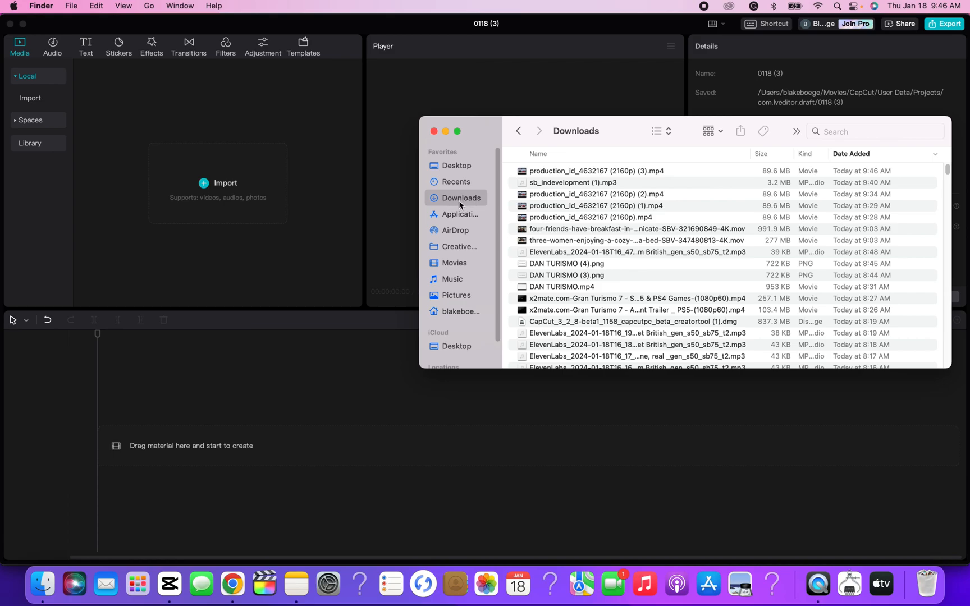
pyautogui.moveTo(545, 179); pyautogui.dragTo(255, 183)
pyautogui.click(258, 185)
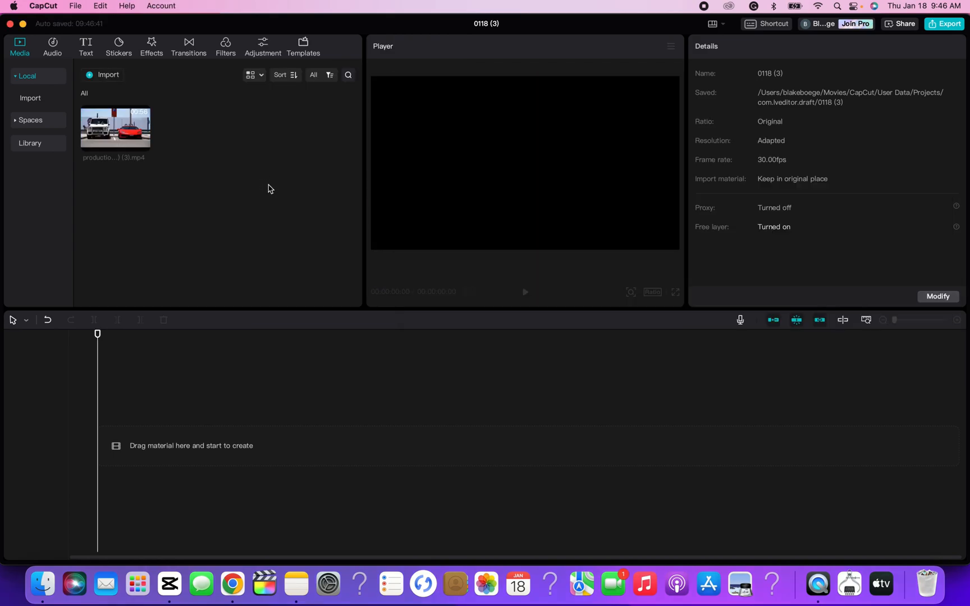
# Place the imported car clip on the timeline and duplicate it onto a track directly above, aligned at the start
pyautogui.click(144, 145)
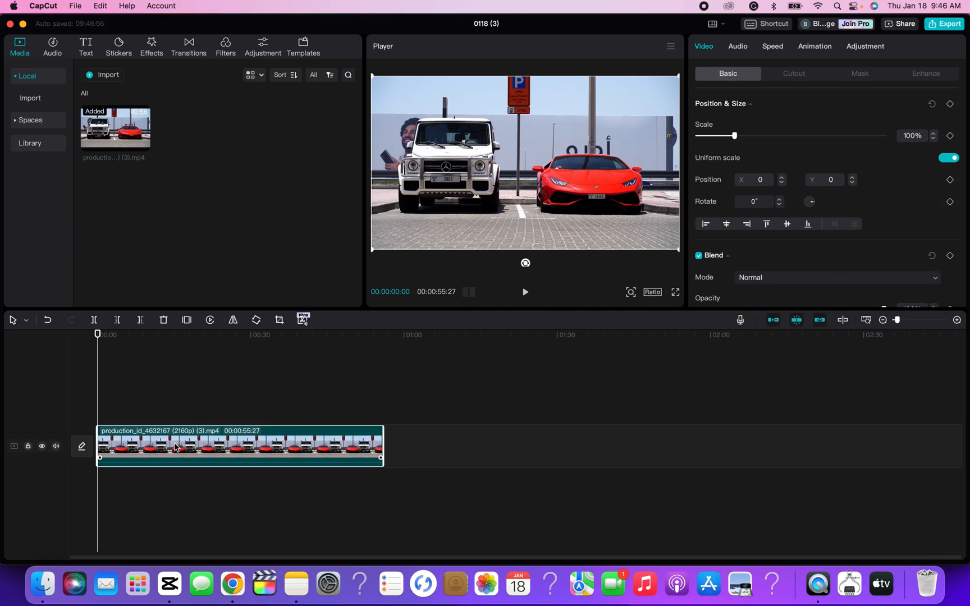
pyautogui.press('super+v')
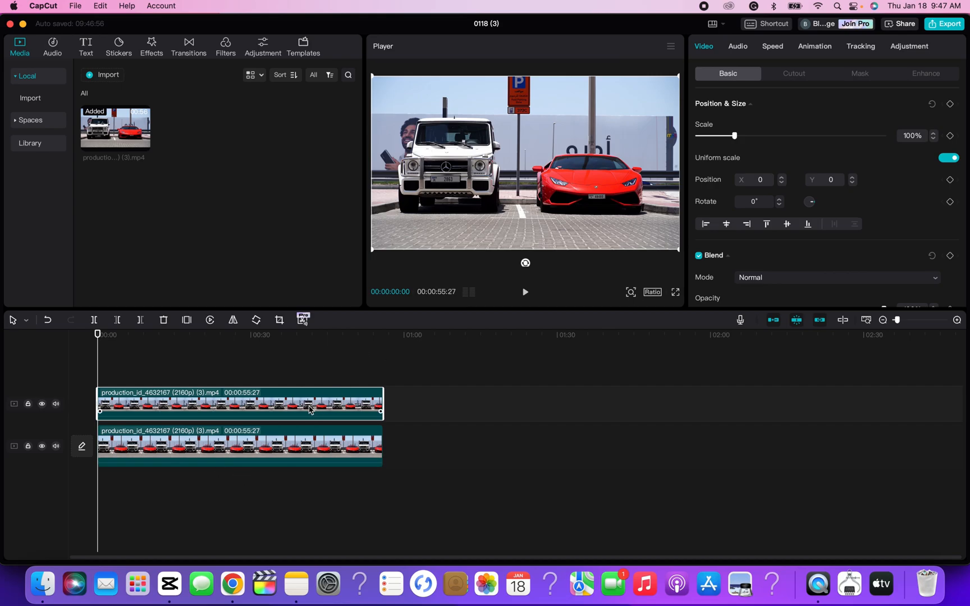
pyautogui.moveTo(278, 405); pyautogui.dragTo(250, 403)
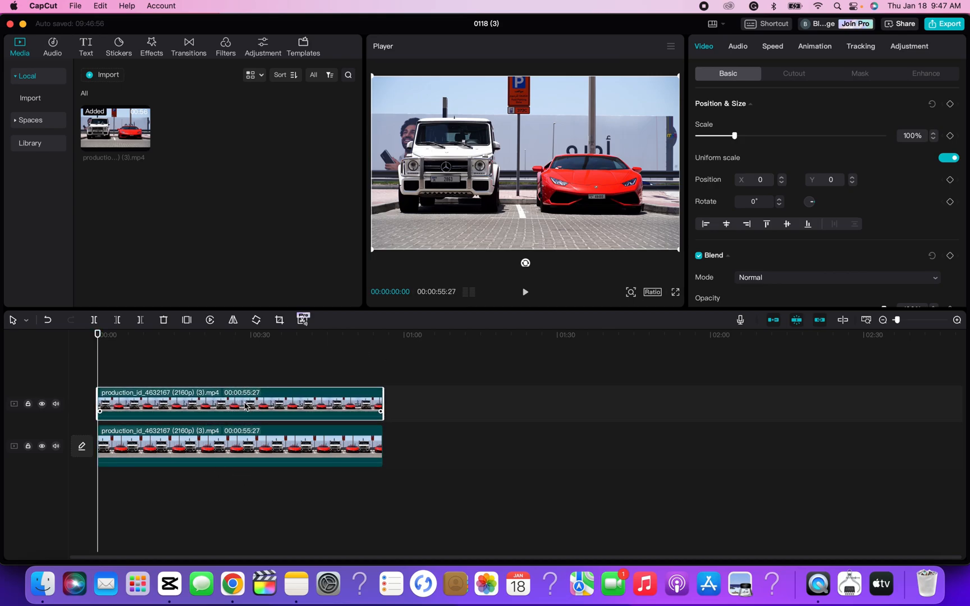
# Add a Rectangle mask to the upper clip, about 419 by 160, over the white car's license plate
pyautogui.click(131, 336)
pyautogui.moveTo(169, 338); pyautogui.dragTo(343, 336)
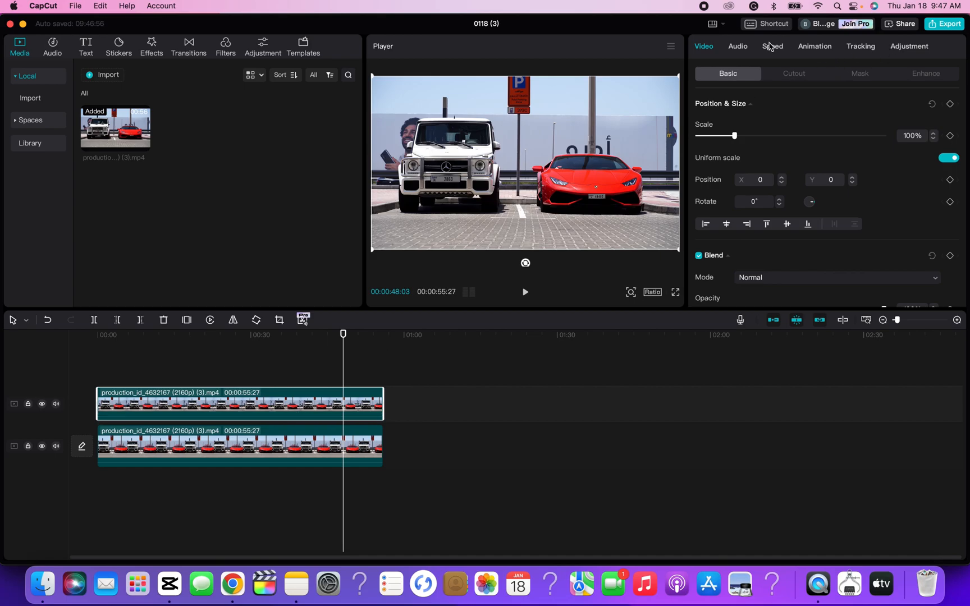
pyautogui.click(862, 79)
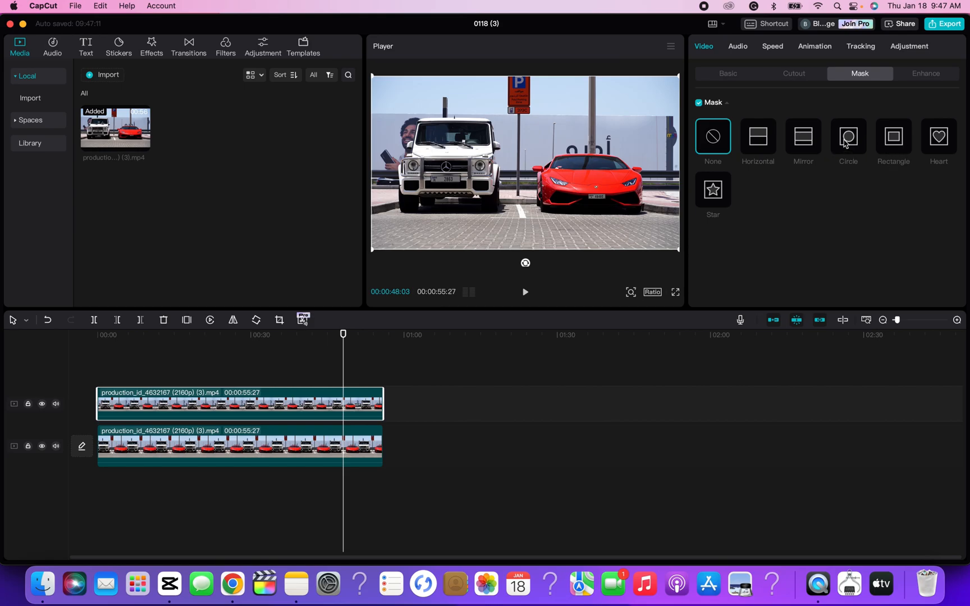
pyautogui.click(896, 140)
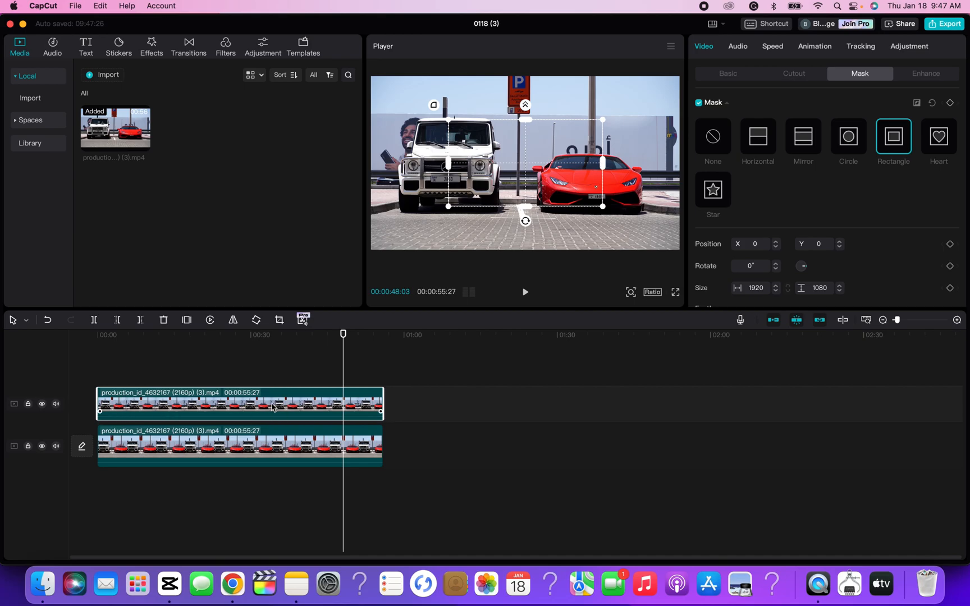
pyautogui.moveTo(604, 124); pyautogui.dragTo(455, 181)
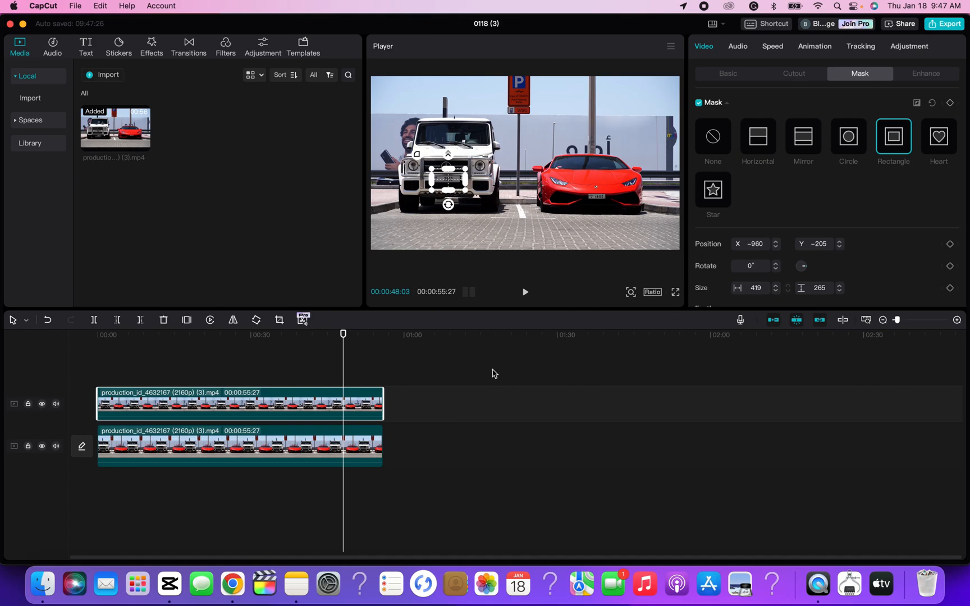
pyautogui.moveTo(451, 193); pyautogui.dragTo(456, 181)
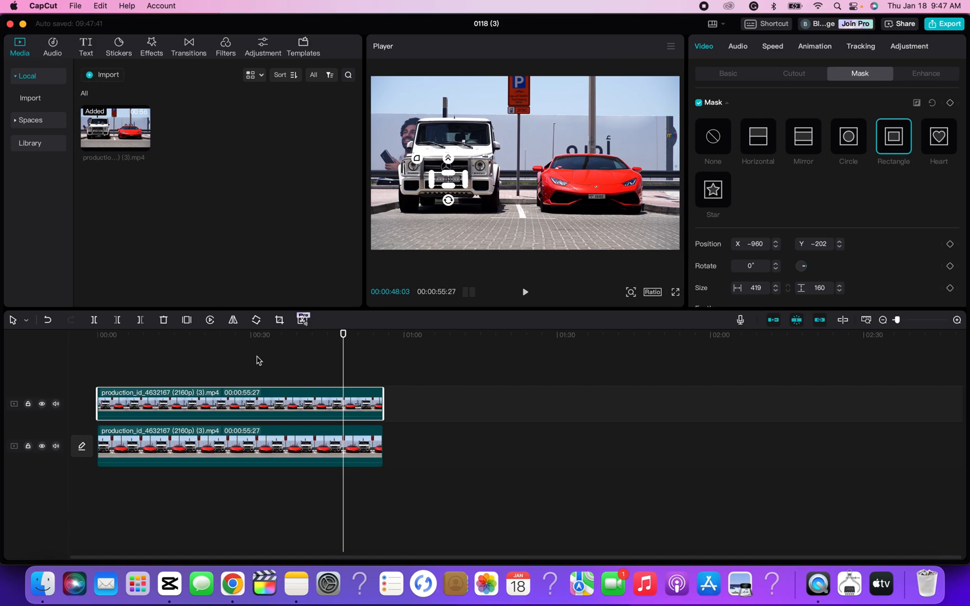
# Apply the Blur effect from the Lens video effects to the masked upper clip
pyautogui.click(153, 48)
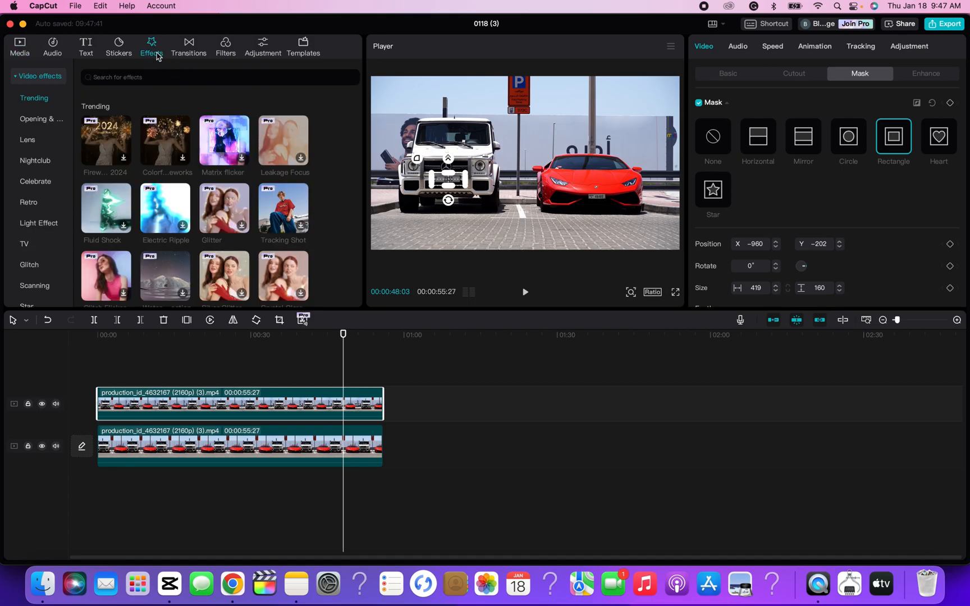
pyautogui.click(32, 144)
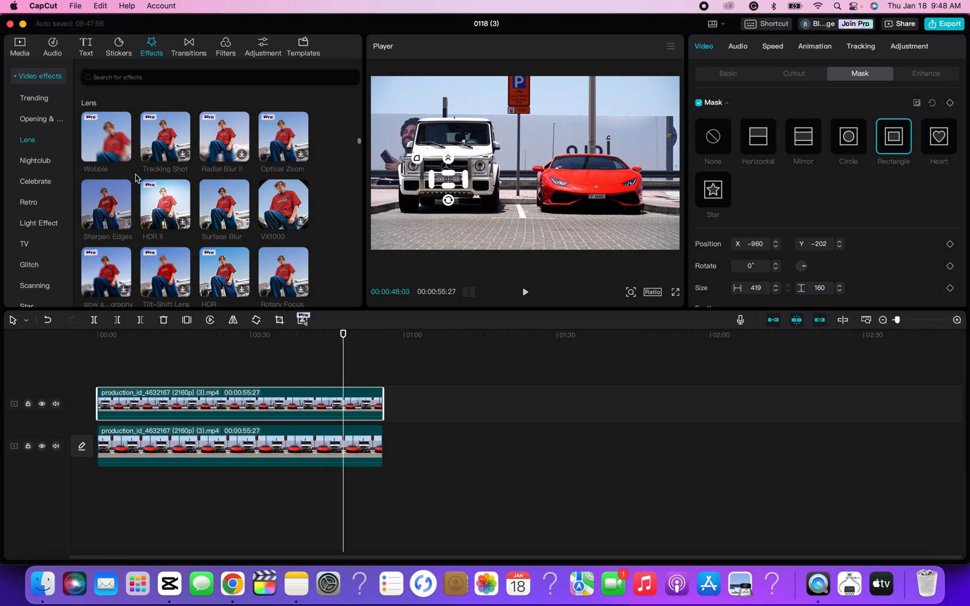
pyautogui.click(111, 78)
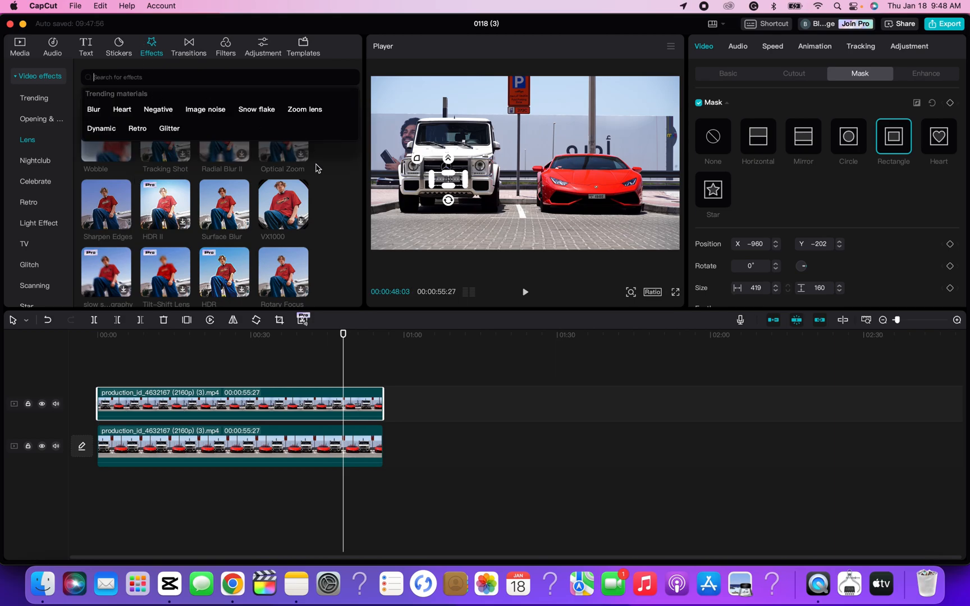
pyautogui.click(320, 187)
pyautogui.scroll(-1, 191, 226)
pyautogui.scroll(-4, 190, 226)
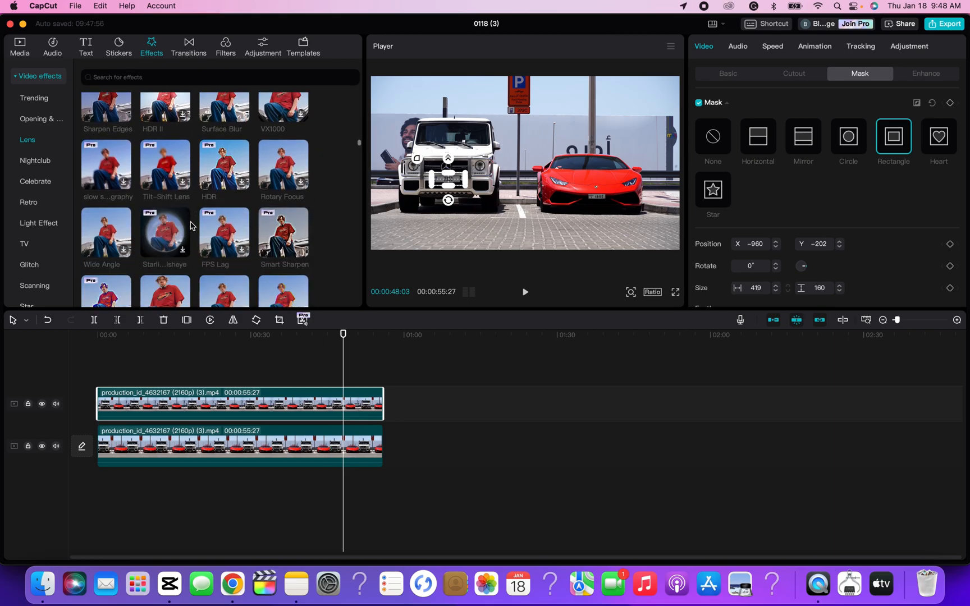
pyautogui.scroll(-5, 217, 192)
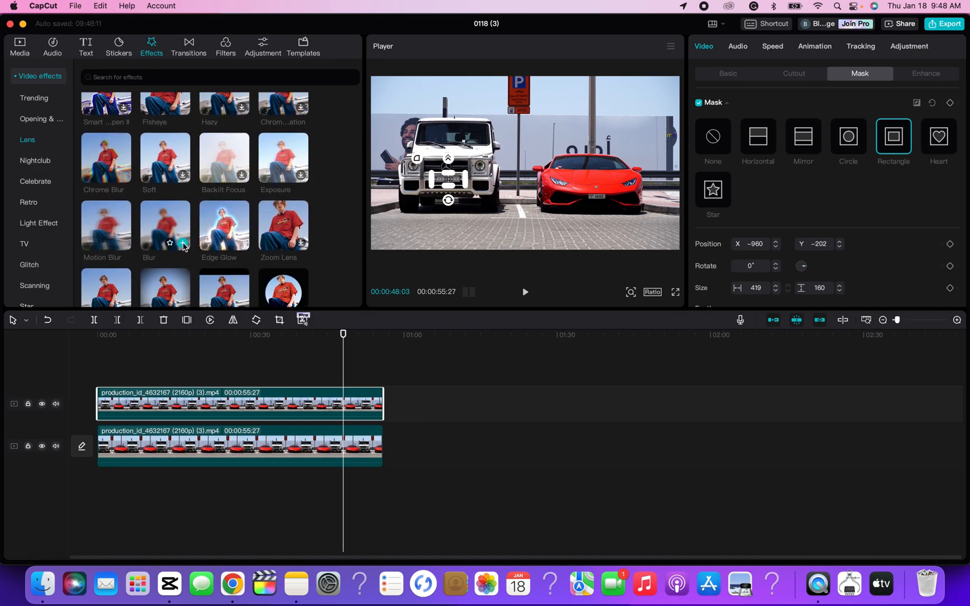
pyautogui.moveTo(179, 230); pyautogui.dragTo(160, 407)
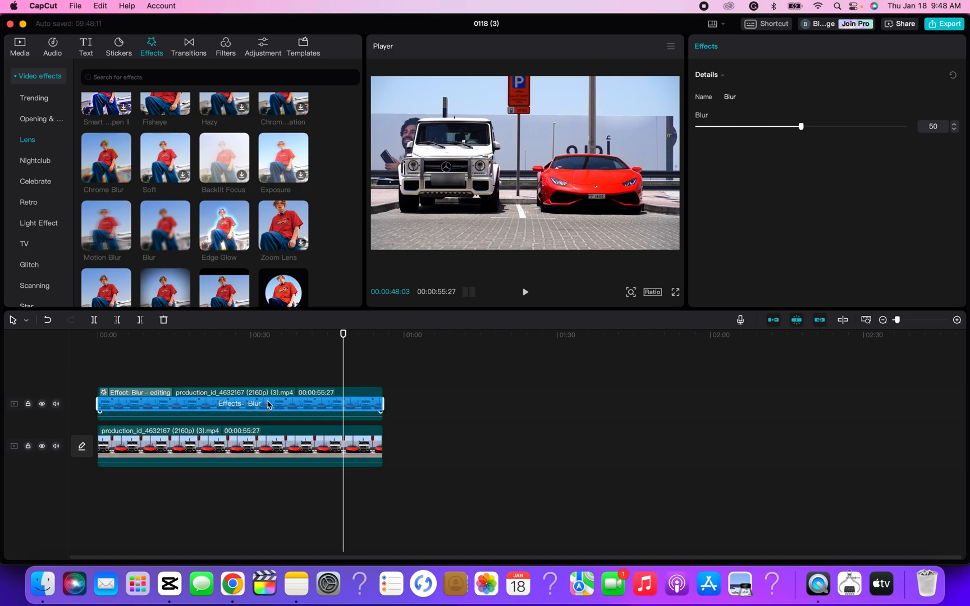
# Widen the upper clip's rectangle mask to about 465 so it covers the white car's whole plate
pyautogui.click(456, 183)
pyautogui.moveTo(464, 183); pyautogui.dragTo(468, 186)
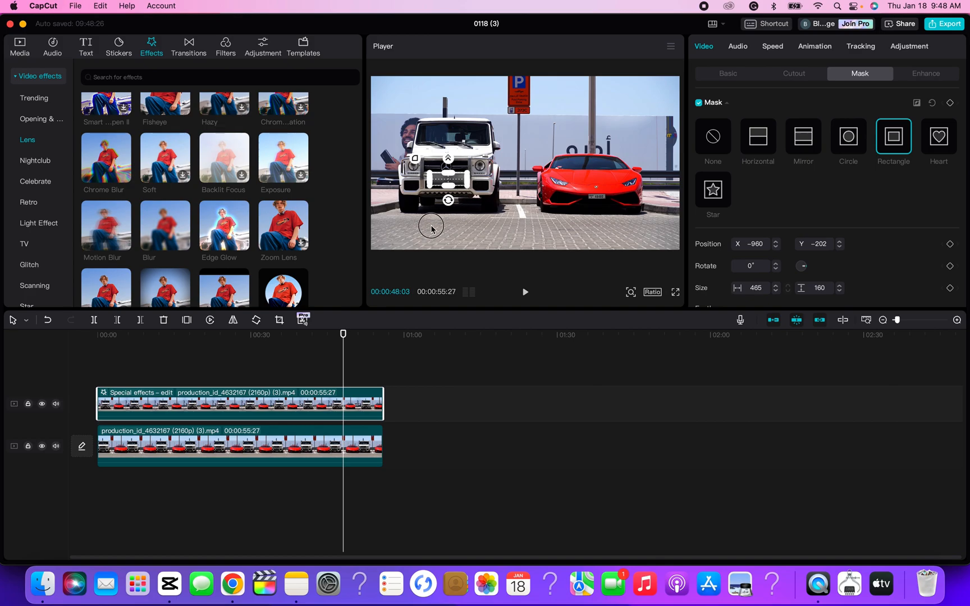
pyautogui.click(315, 377)
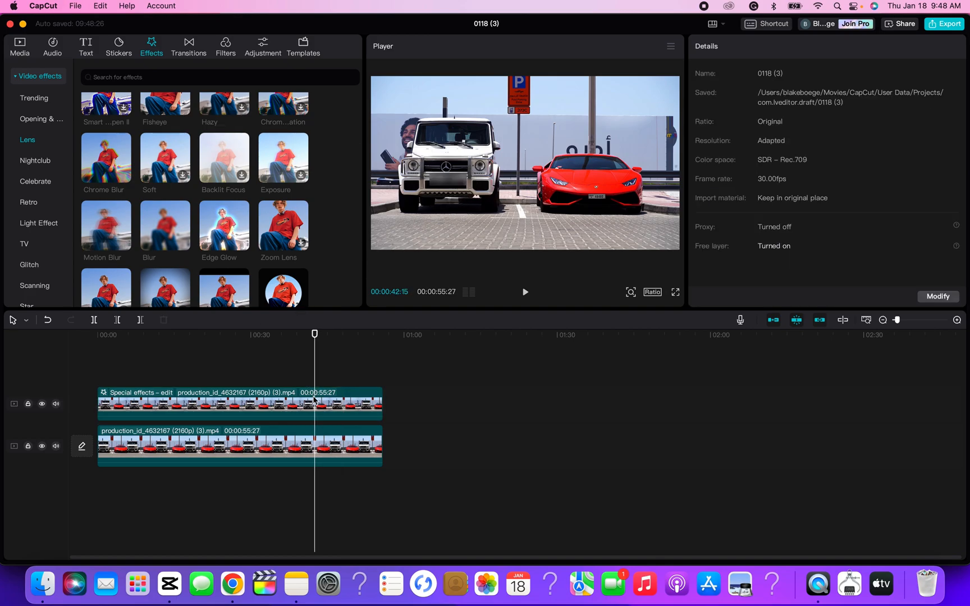
# Set the Blur effect's strength on the upper clip to 100
pyautogui.click(342, 407)
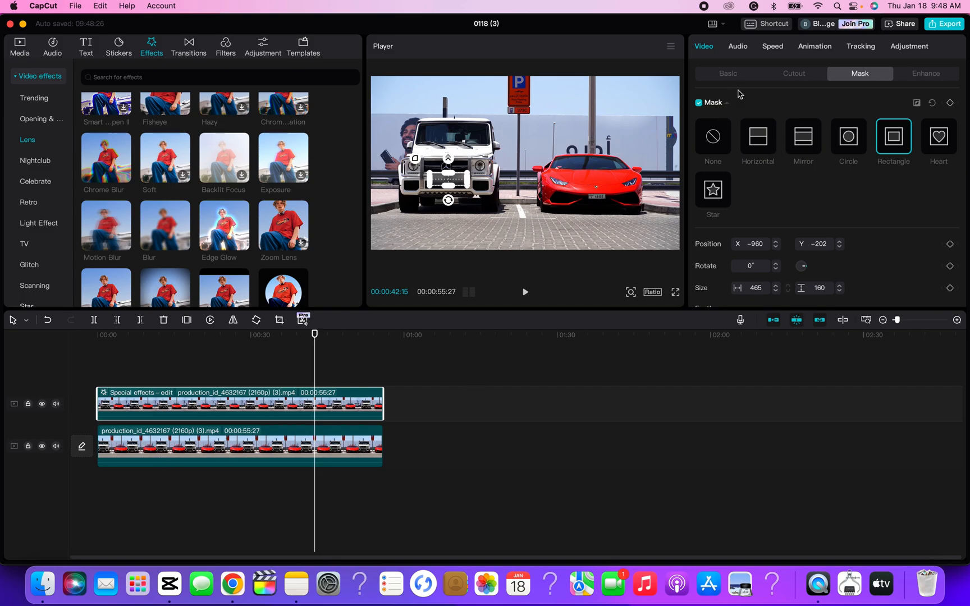
pyautogui.click(729, 74)
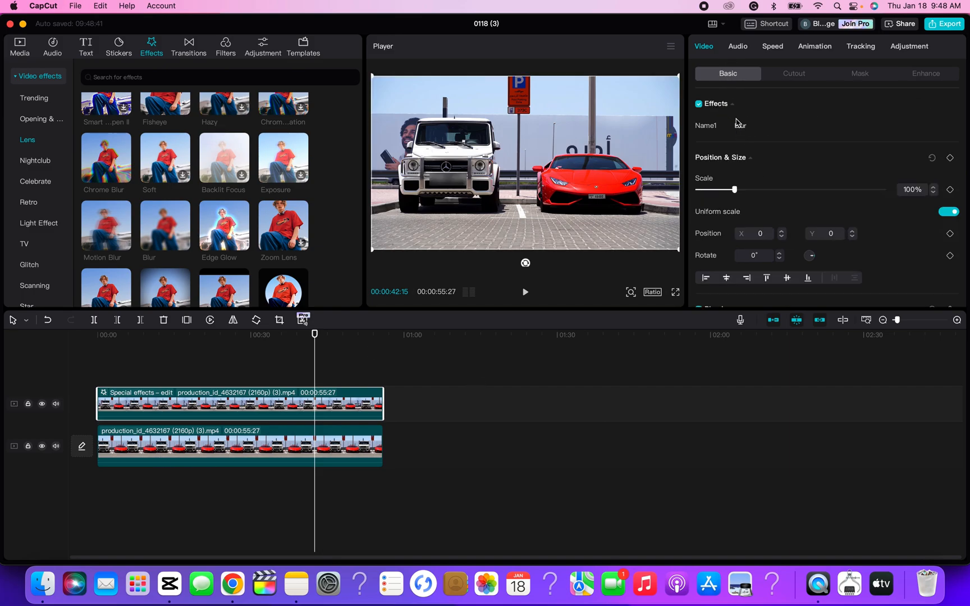
pyautogui.click(760, 130)
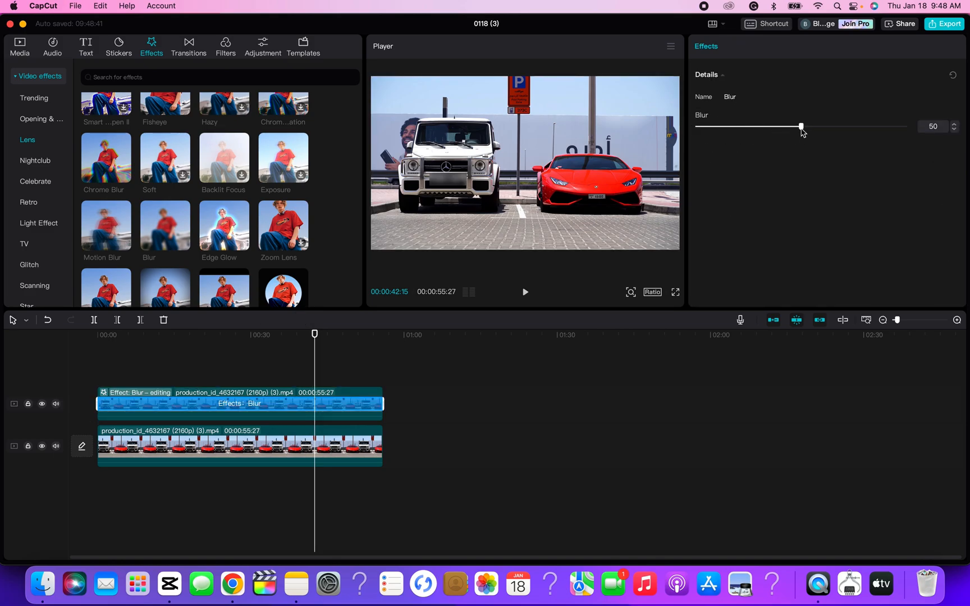
pyautogui.moveTo(801, 129); pyautogui.dragTo(930, 137)
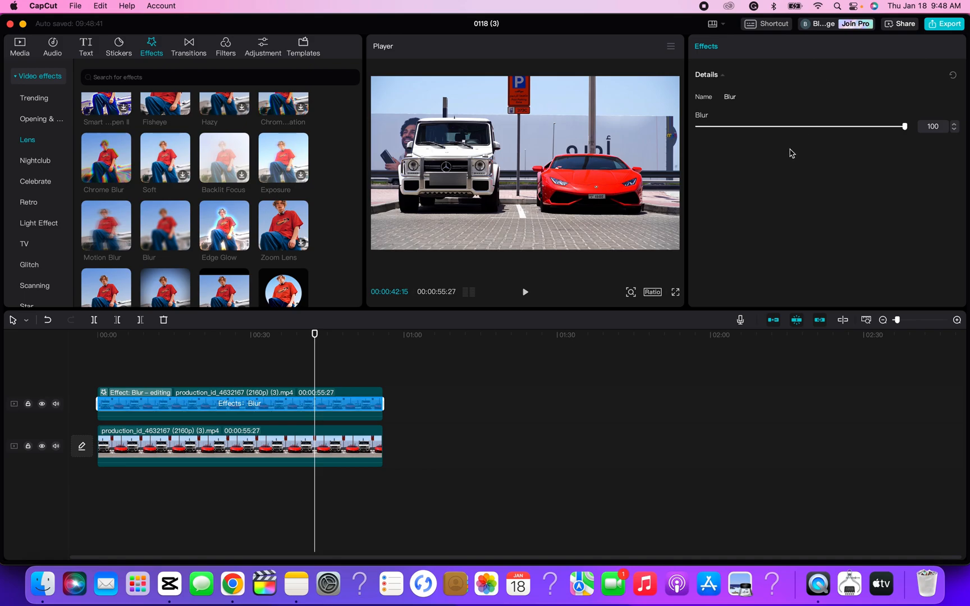
pyautogui.click(784, 202)
pyautogui.click(365, 369)
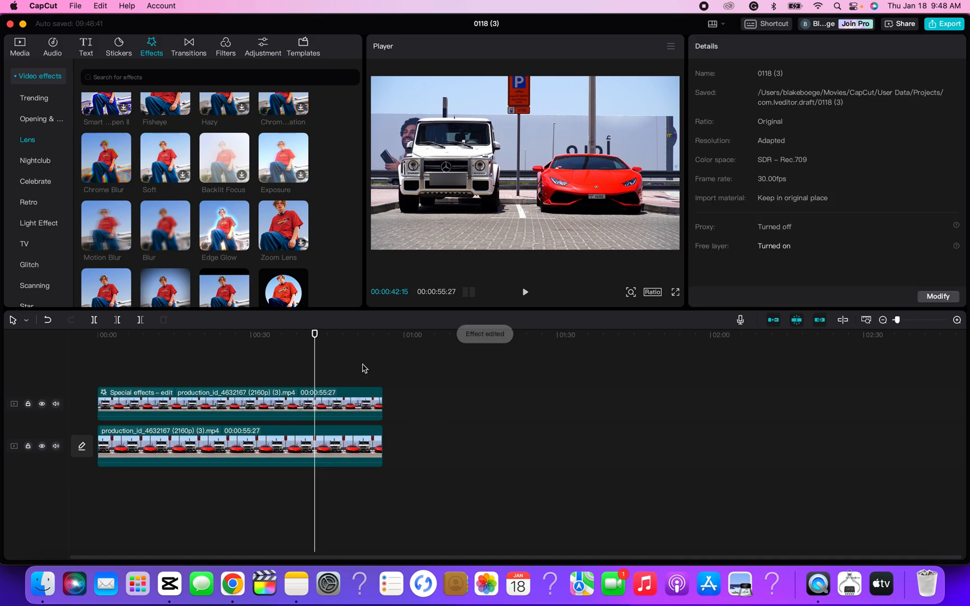
# Check the blur over the white car's plate at several points along the timeline
pyautogui.click(364, 334)
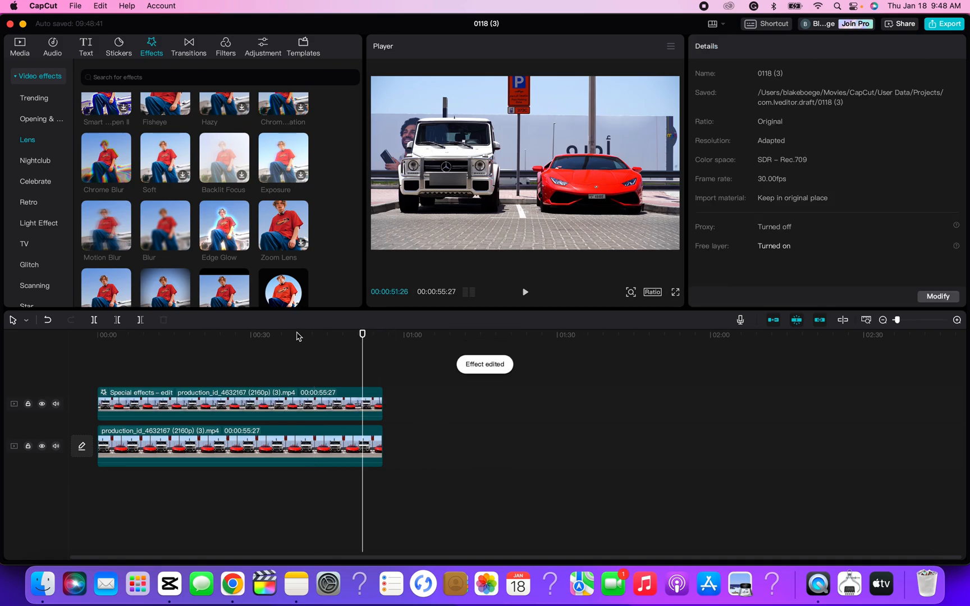
pyautogui.click(223, 335)
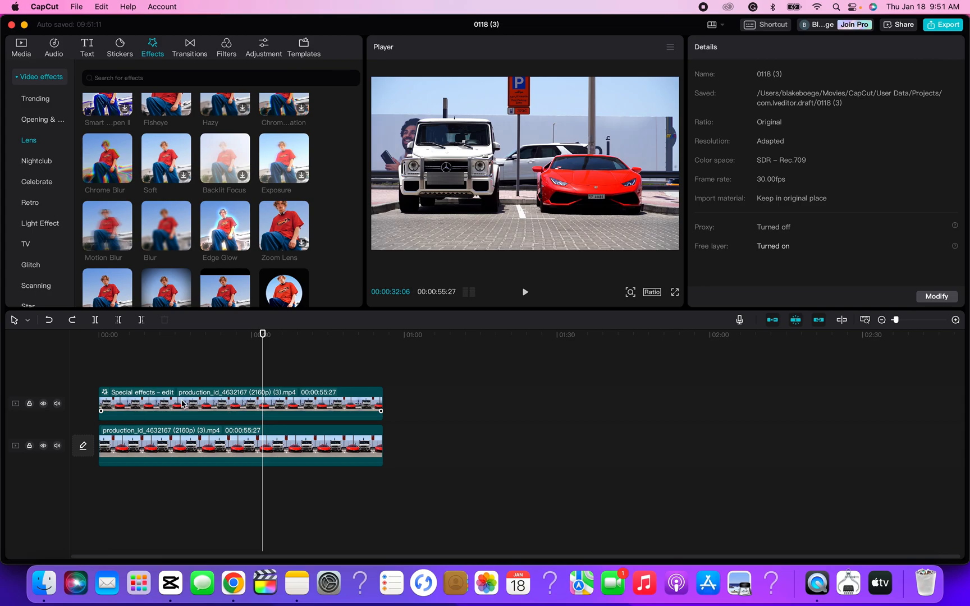
pyautogui.click(217, 335)
# Duplicate the blurred clip onto a new top track from the start and move its mask to about X 893, Y -417 over the red car's plate
pyautogui.press('Up')
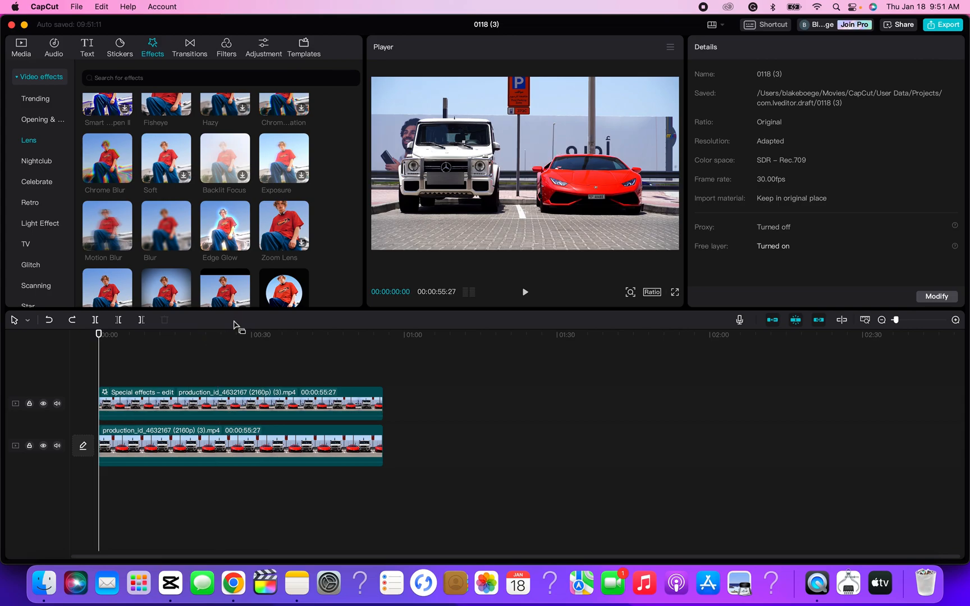
pyautogui.click(204, 398)
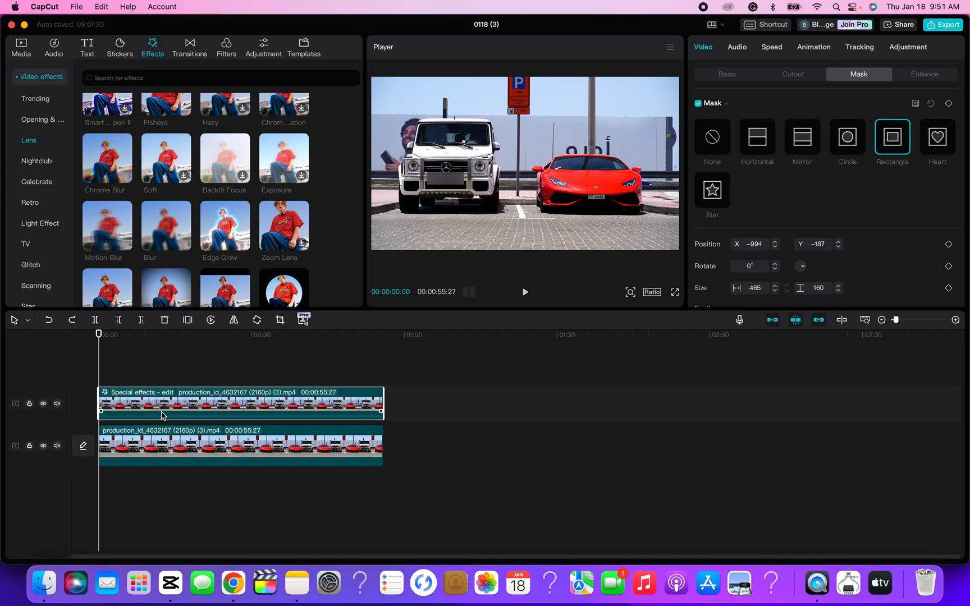
pyautogui.press('super+c')
pyautogui.press('super+v')
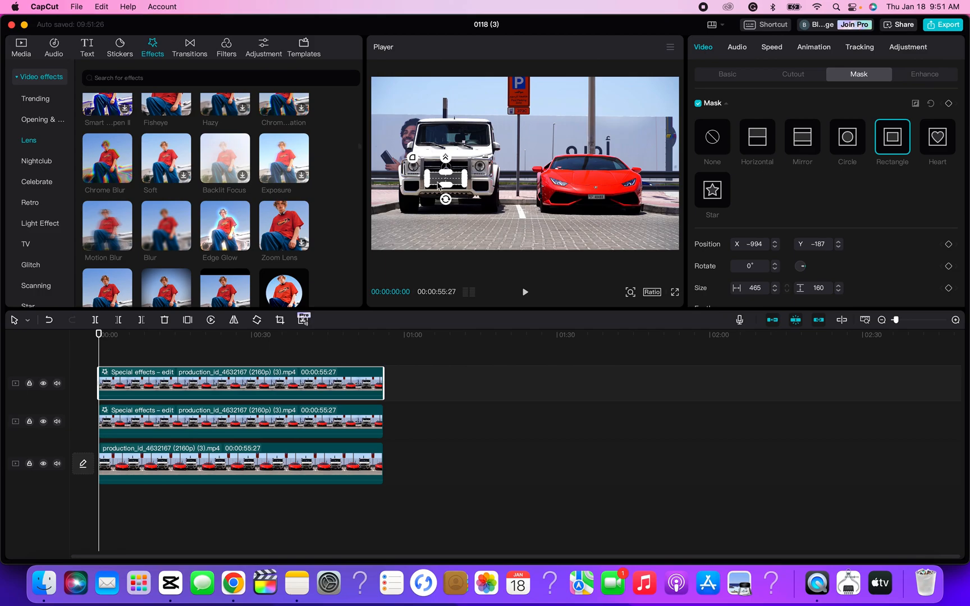
pyautogui.moveTo(461, 183); pyautogui.dragTo(606, 202)
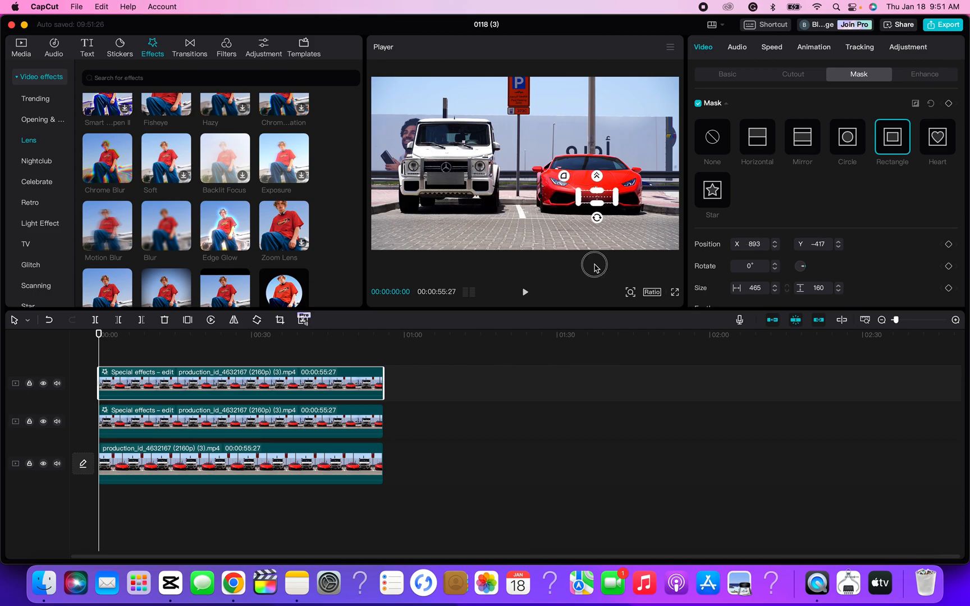
# Review both blurred license plates across the timeline and play the opening seconds of the video
pyautogui.click(365, 334)
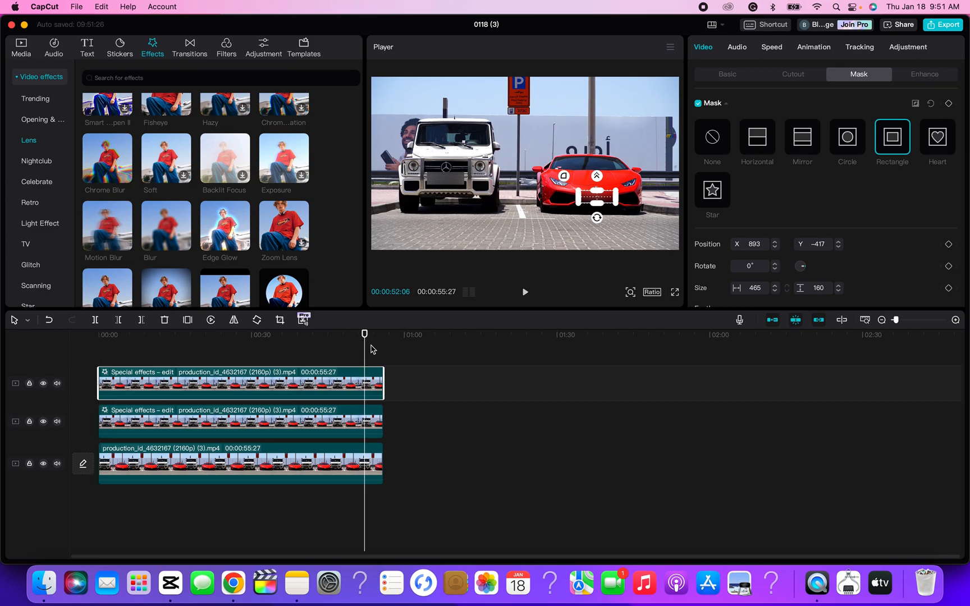
pyautogui.click(401, 349)
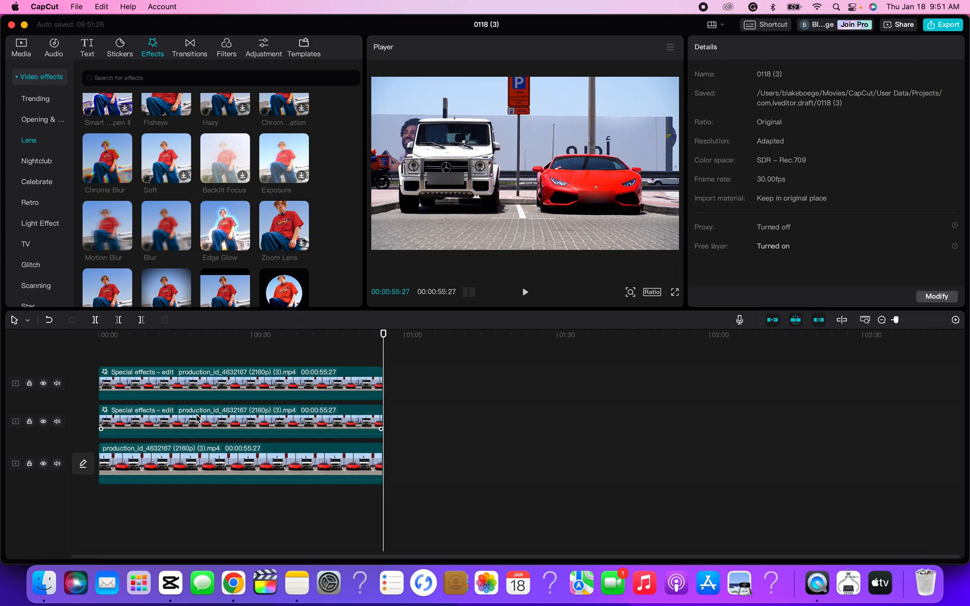
pyautogui.moveTo(197, 335); pyautogui.dragTo(84, 339)
pyautogui.click(524, 292)
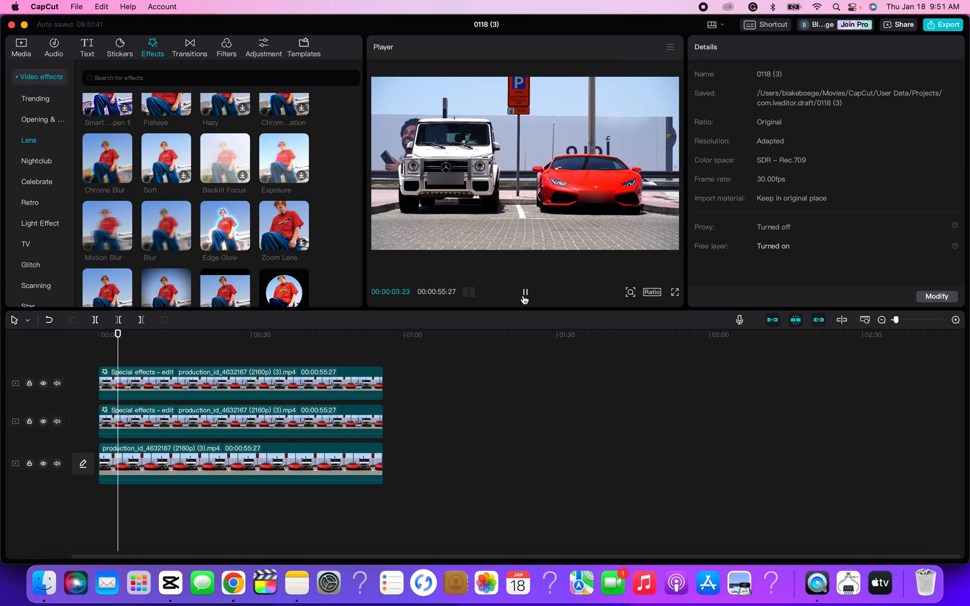
pyautogui.click(524, 297)
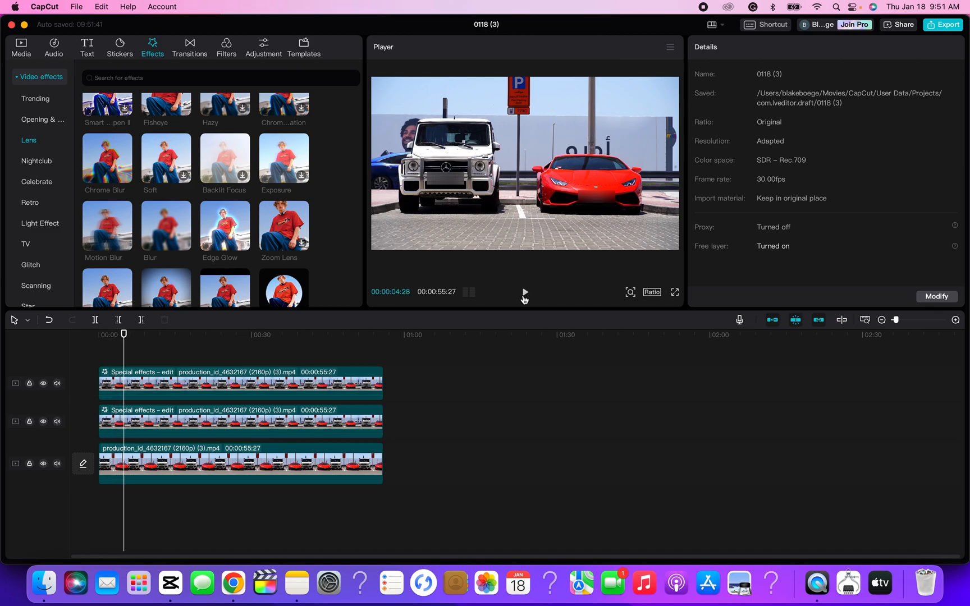